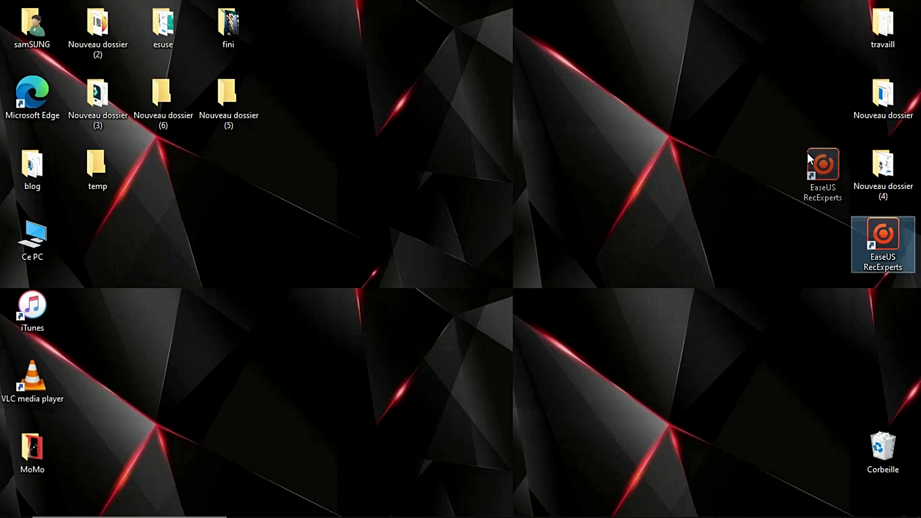
# Move the EaseUS RecExperts desktop shortcut to a free spot apart from the other icons and launch the program.
pyautogui.moveTo(717, 34); pyautogui.dragTo(753, 35)
pyautogui.doubleClick(751, 29)
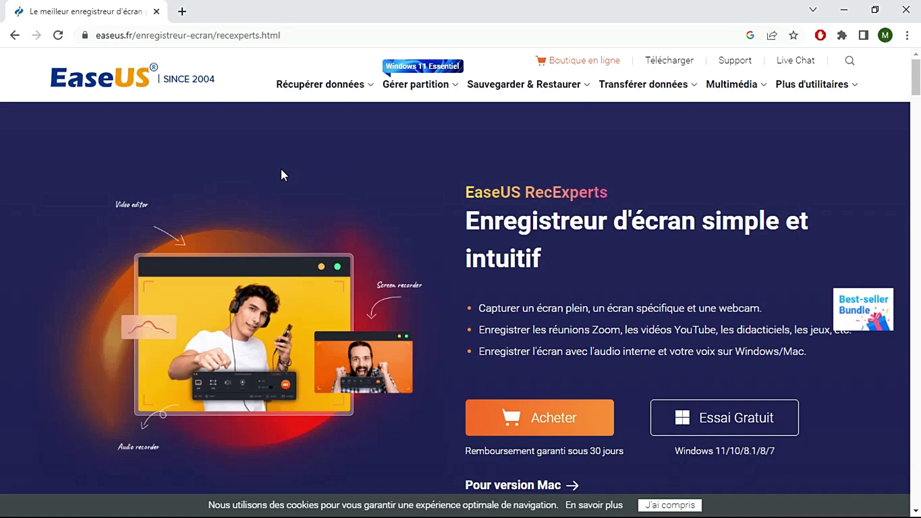
pyautogui.scroll(-10, 383, 216)
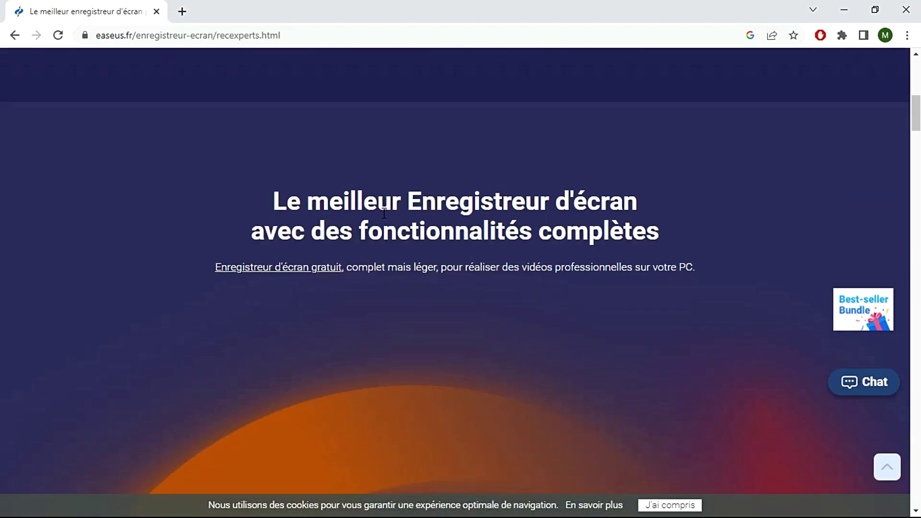
pyautogui.scroll(7, 696, 290)
pyautogui.click(696, 290)
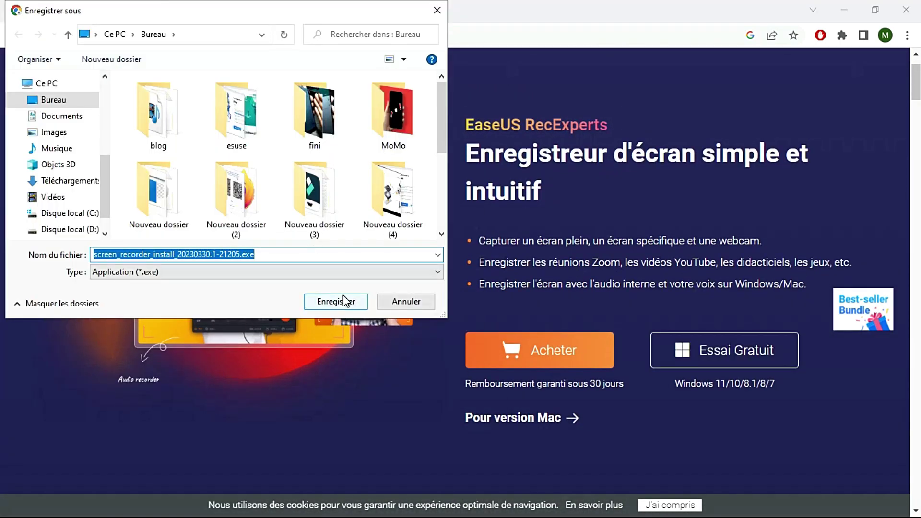
pyautogui.click(422, 303)
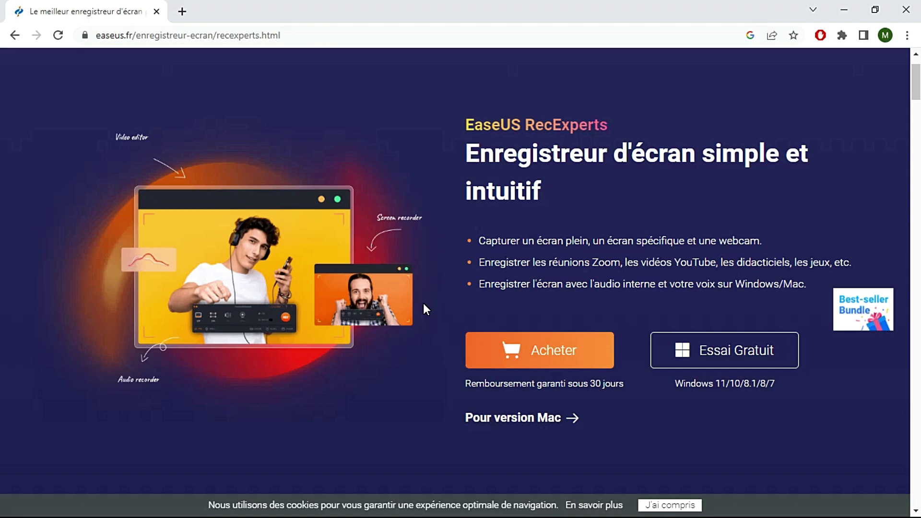
# Examine the Mac version option and the feature descriptions on the EaseUS RecExperts product page.
pyautogui.click(537, 420)
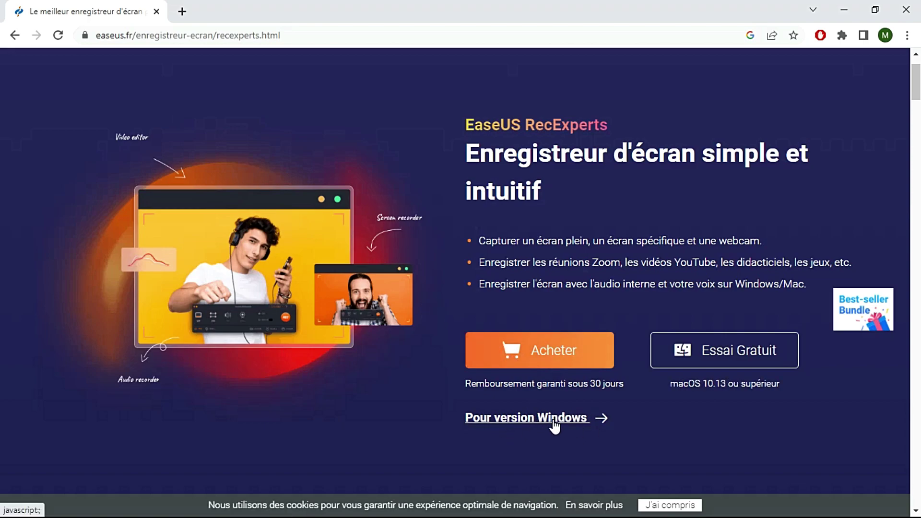
pyautogui.scroll(-15, 564, 424)
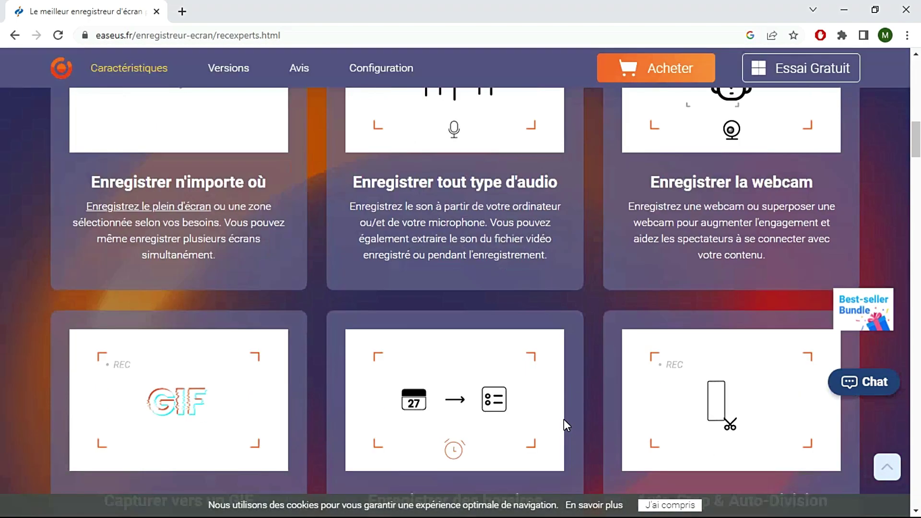
pyautogui.scroll(5, 566, 425)
pyautogui.scroll(5, 720, 187)
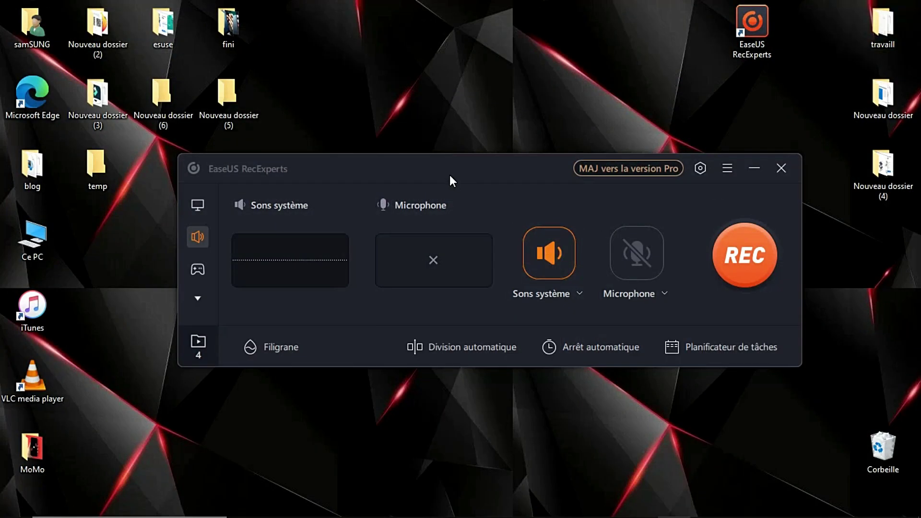
# Reposition the EaseUS RecExperts window and look at its screen recording and game recording modes.
pyautogui.moveTo(447, 173)
pyautogui.mouseDown()
pyautogui.moveTo(448, 154)
pyautogui.moveTo(445, 172)
pyautogui.moveTo(430, 171)
pyautogui.mouseUp()
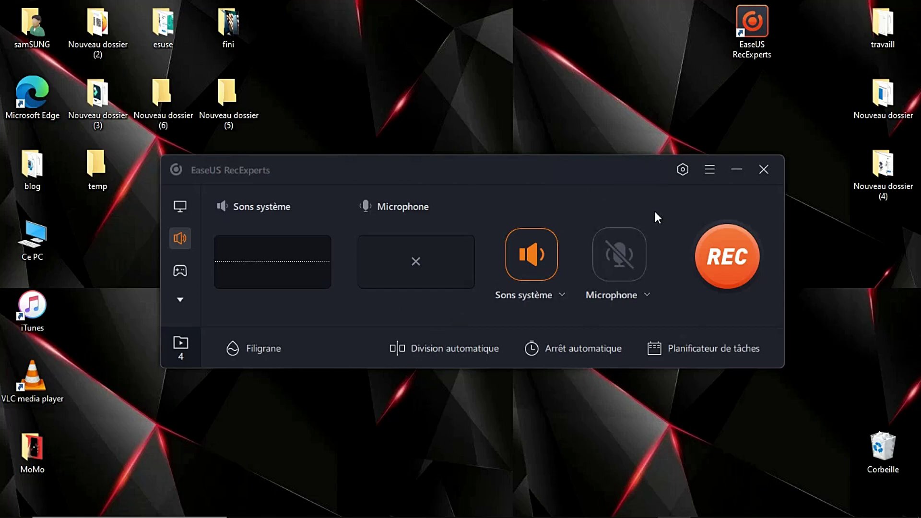
pyautogui.click(180, 207)
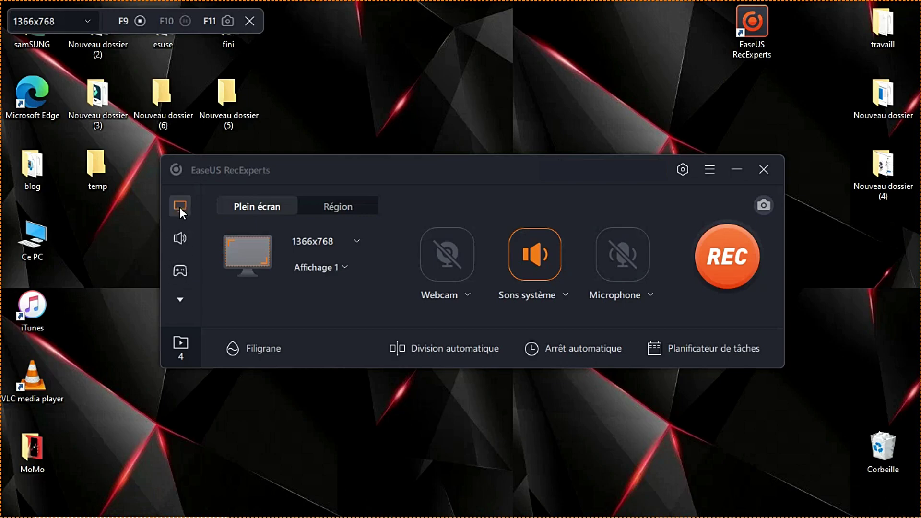
pyautogui.click(180, 271)
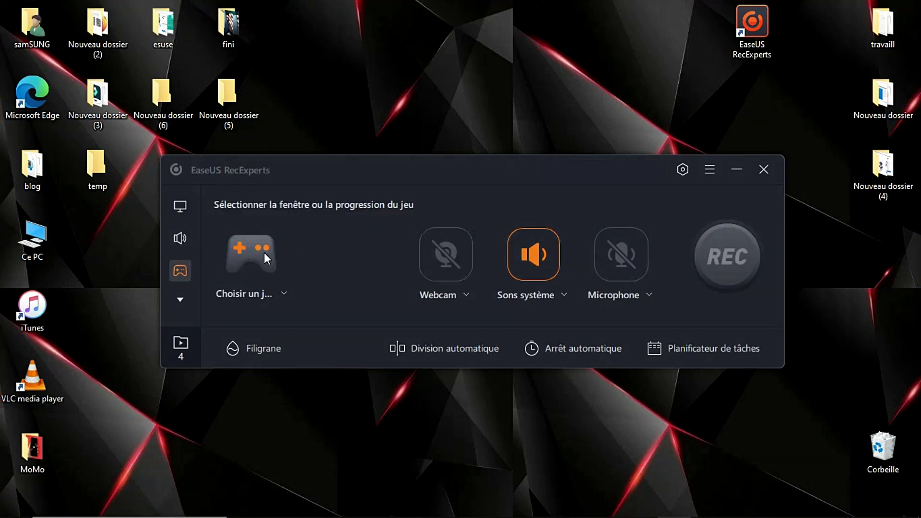
# Switch to the audio recording mode and enable the system sound as its source.
pyautogui.click(183, 235)
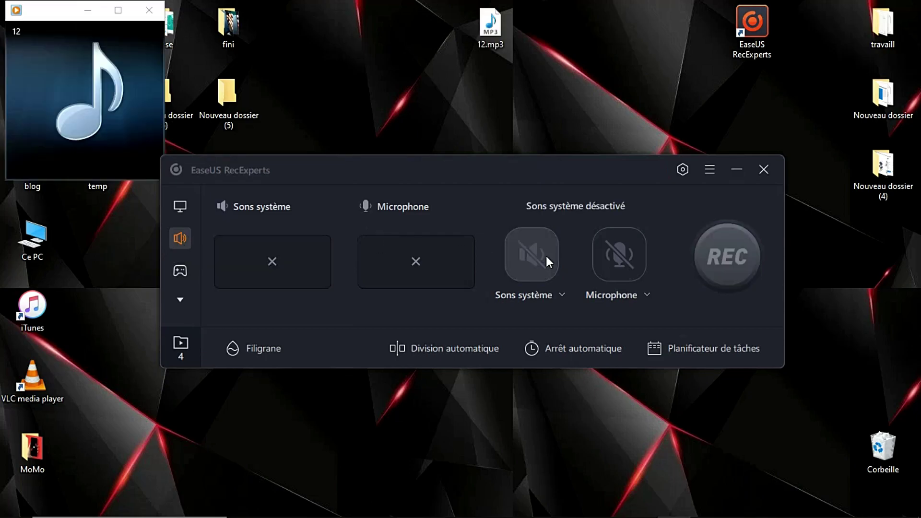
pyautogui.click(544, 258)
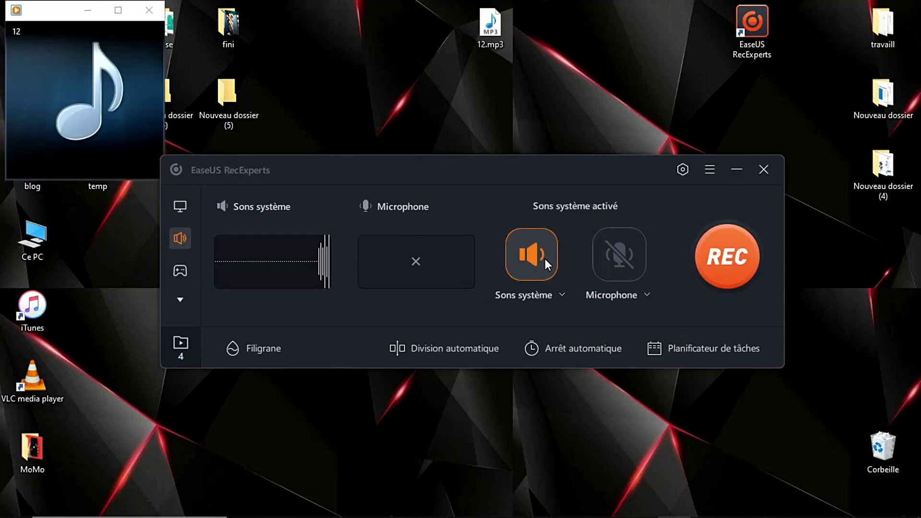
# Review the audio output formats in the settings, keep MP3, accept the settings and postpone resolving the shortcut conflicts.
pyautogui.click(683, 169)
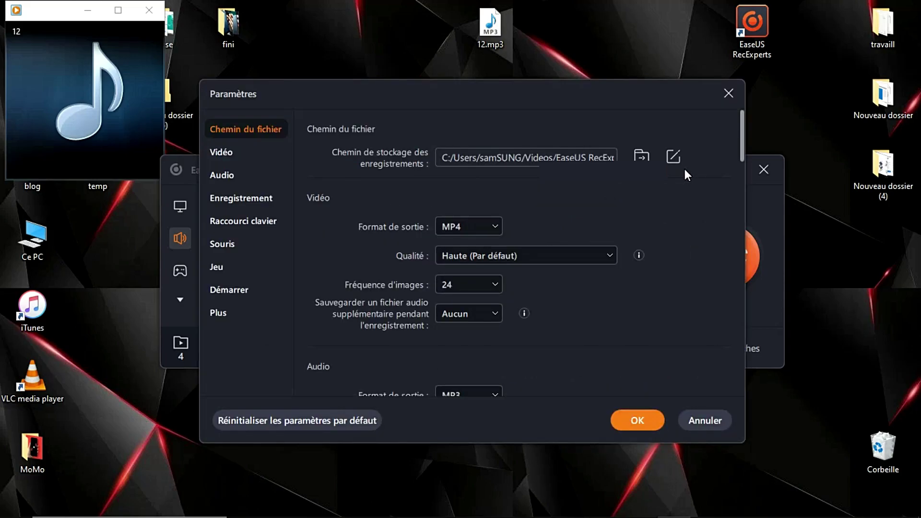
pyautogui.click(230, 176)
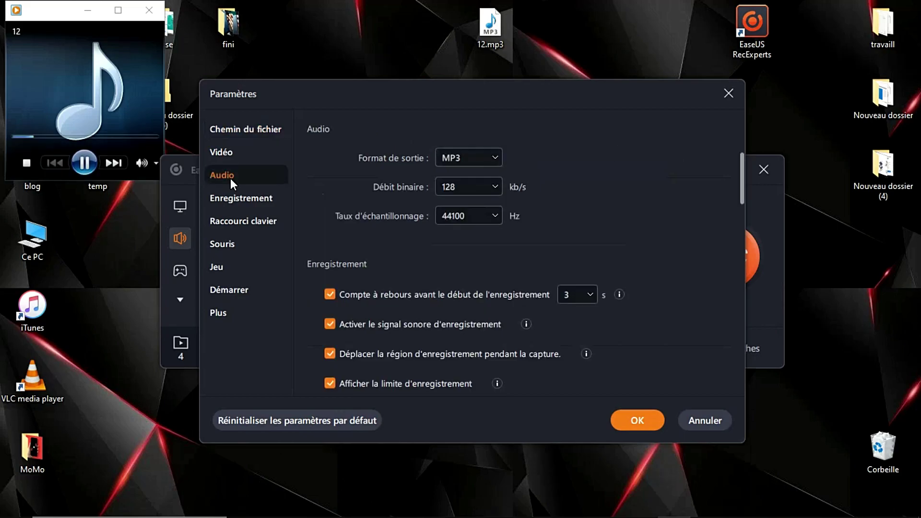
pyautogui.click(442, 157)
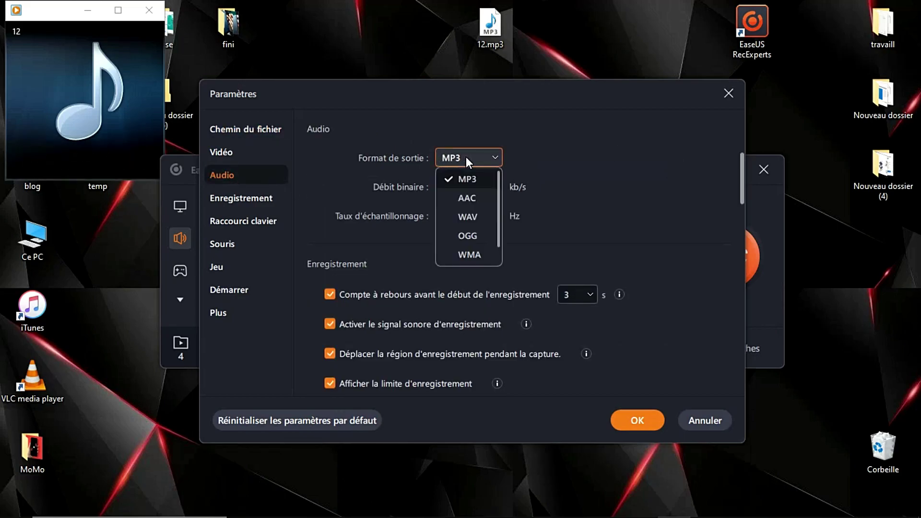
pyautogui.click(465, 156)
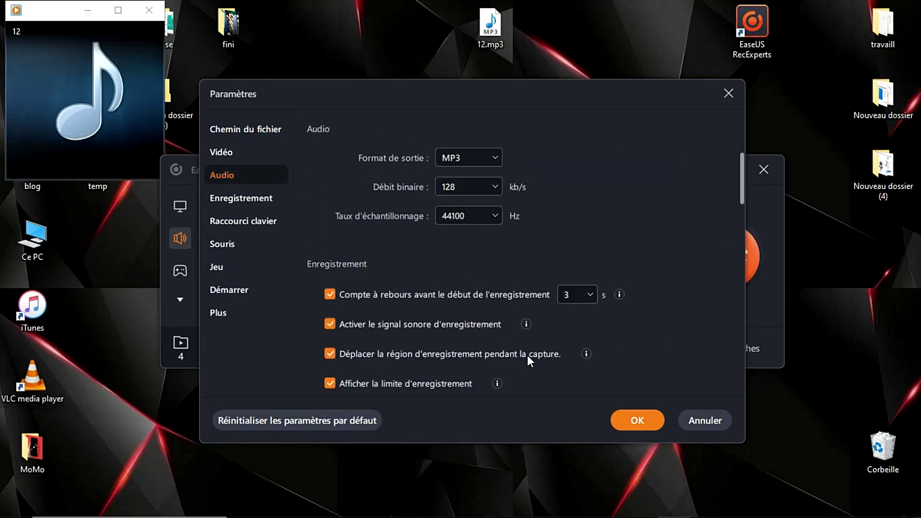
pyautogui.click(637, 420)
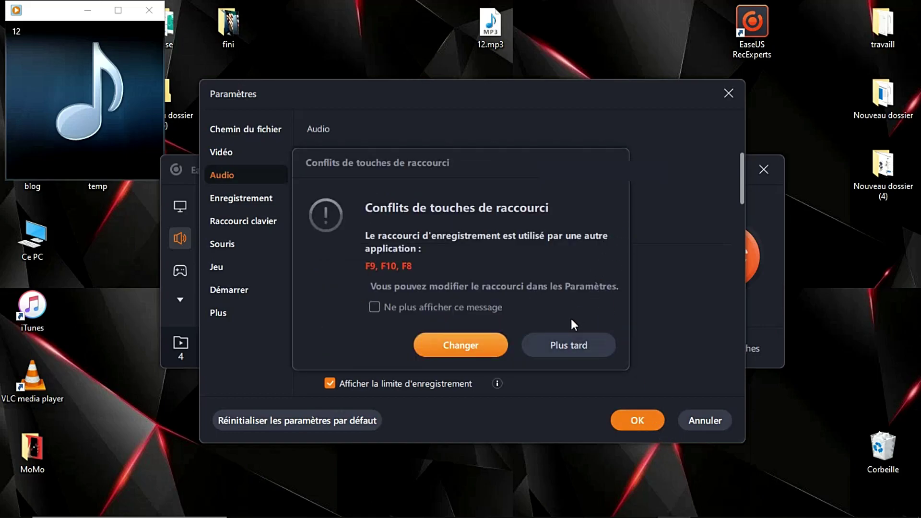
pyautogui.click(557, 344)
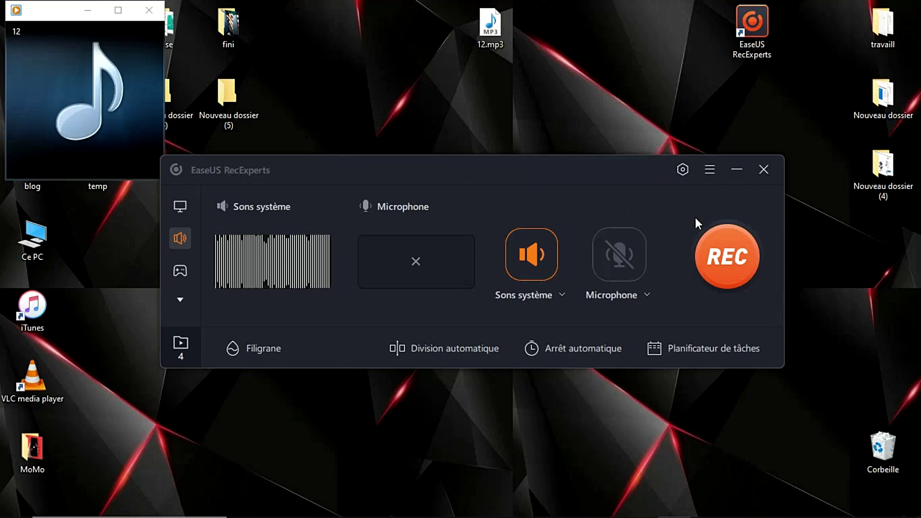
# Record the playing system sound, stop the recording, and open the file location of the new MP3.
pyautogui.click(727, 255)
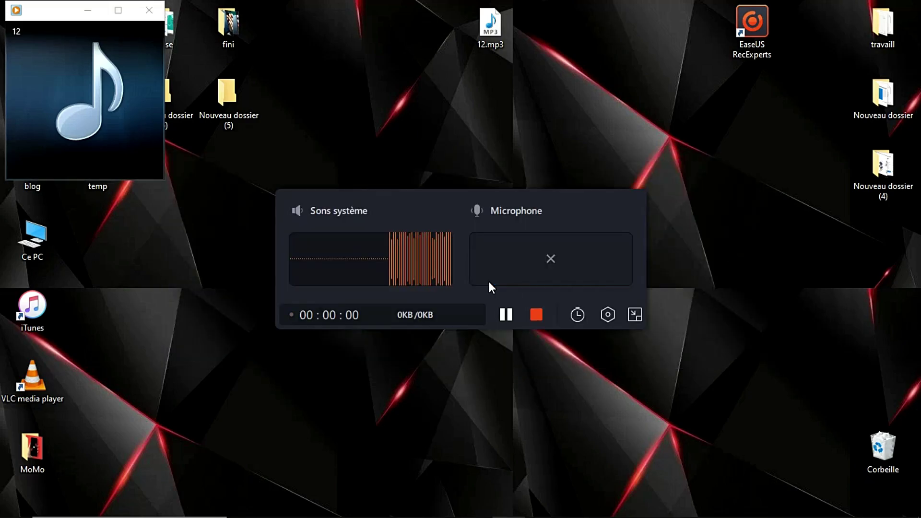
pyautogui.click(535, 316)
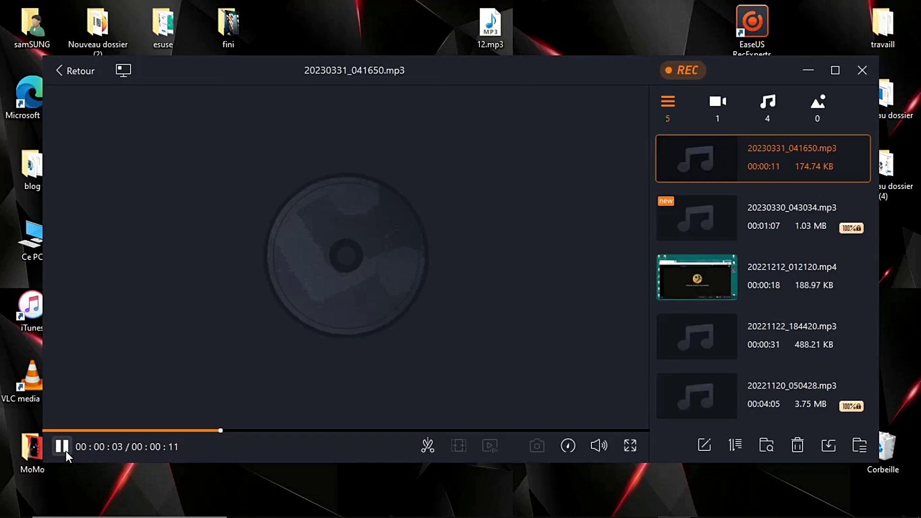
pyautogui.rightClick(765, 168)
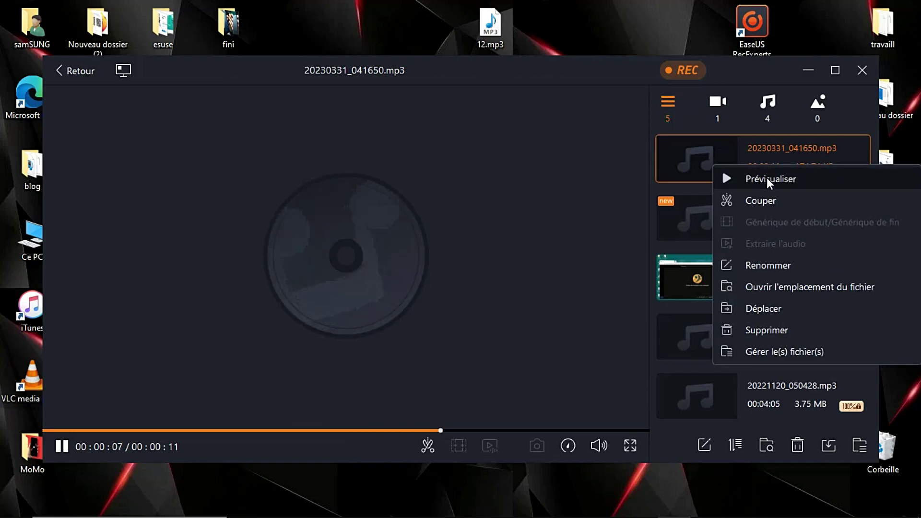
pyautogui.click(777, 289)
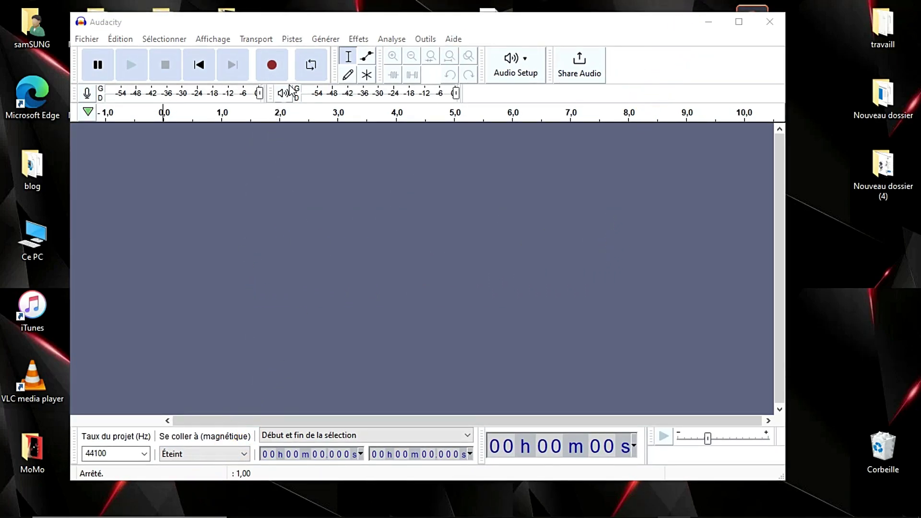
# Switch to Audacity, record the playing audio onto a new stereo track and stop the recording.
pyautogui.click(272, 62)
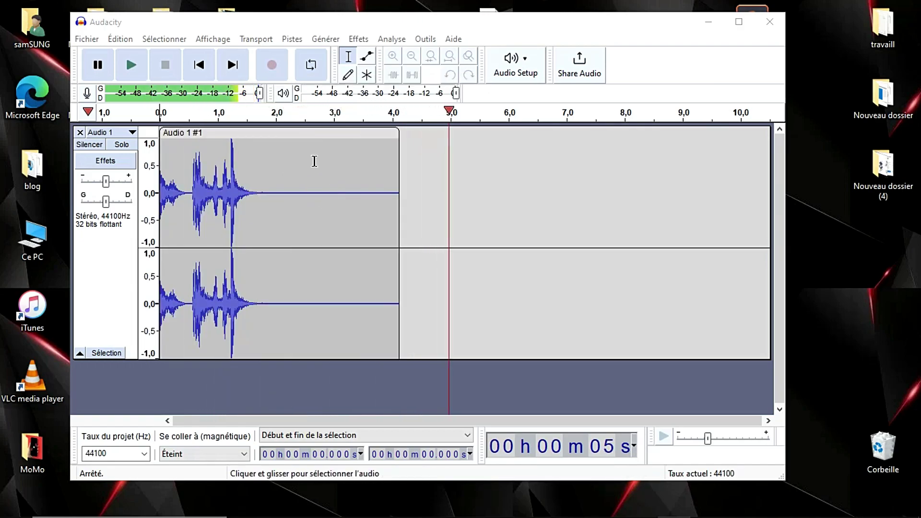
pyautogui.click(280, 71)
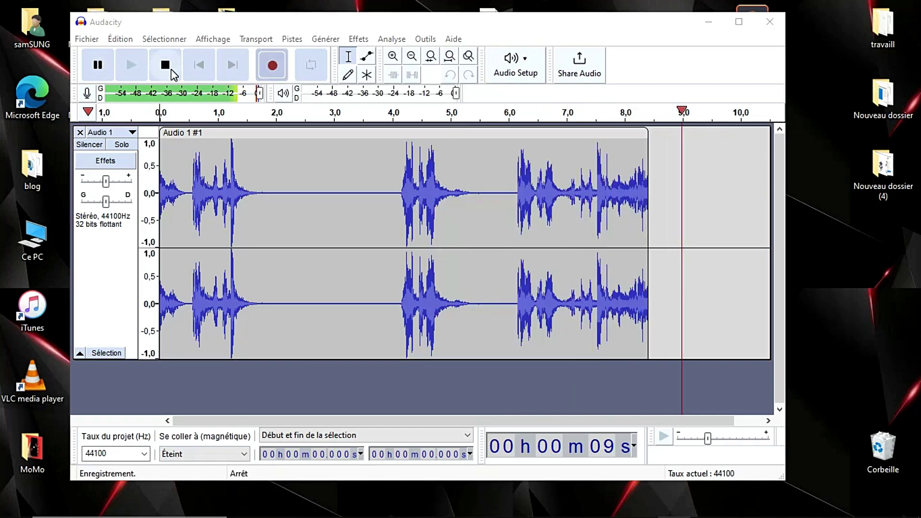
pyautogui.click(166, 66)
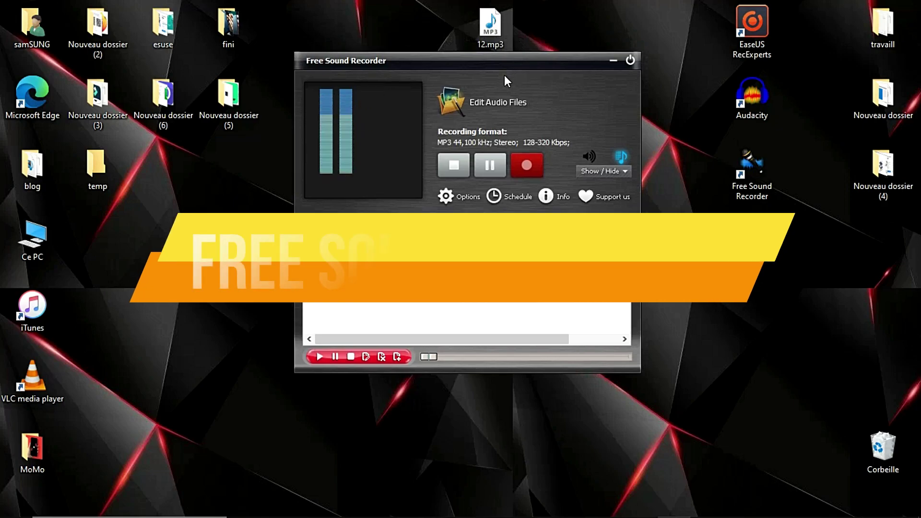
# Switch to Free Sound Recorder, reposition its window, and record the playing audio, pausing the recording before stopping it.
pyautogui.moveTo(505, 75); pyautogui.dragTo(503, 99)
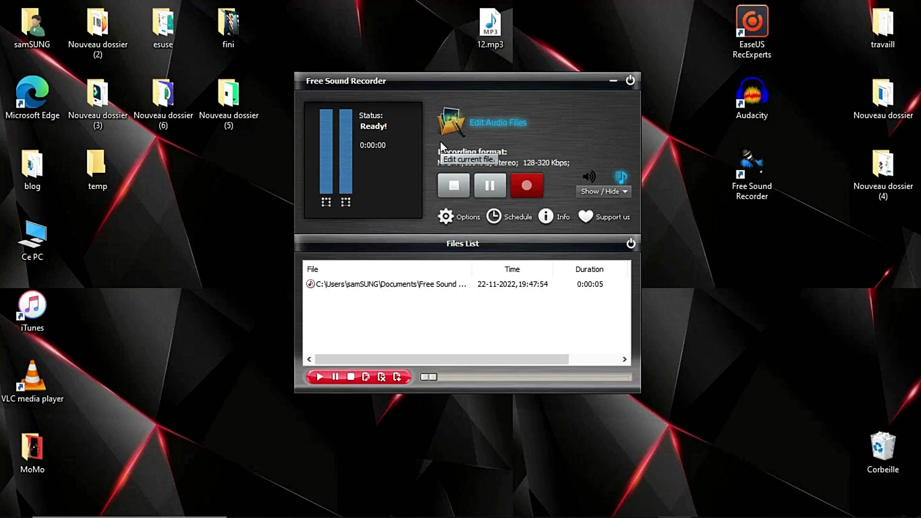
pyautogui.click(533, 185)
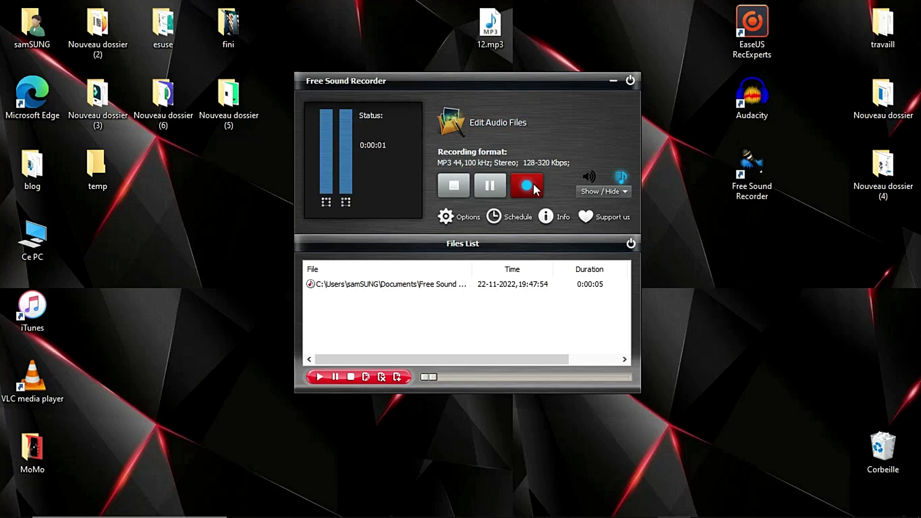
pyautogui.click(490, 186)
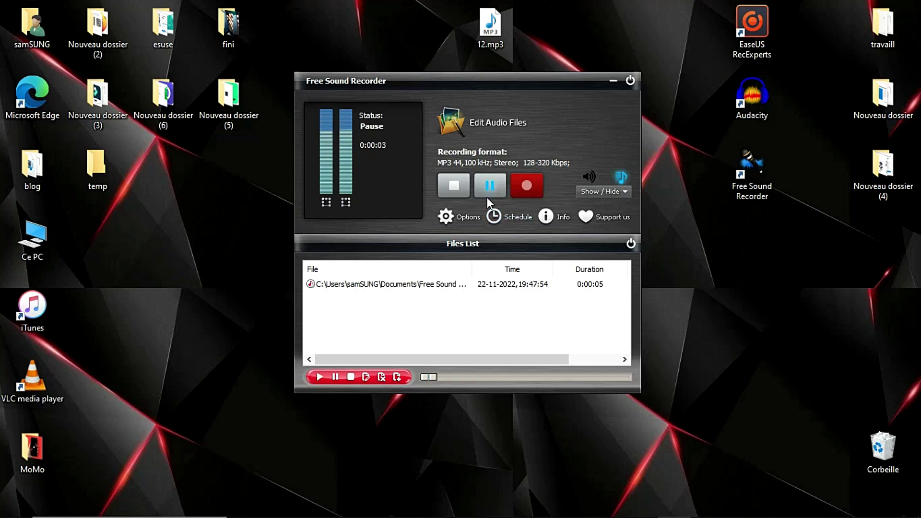
pyautogui.click(456, 187)
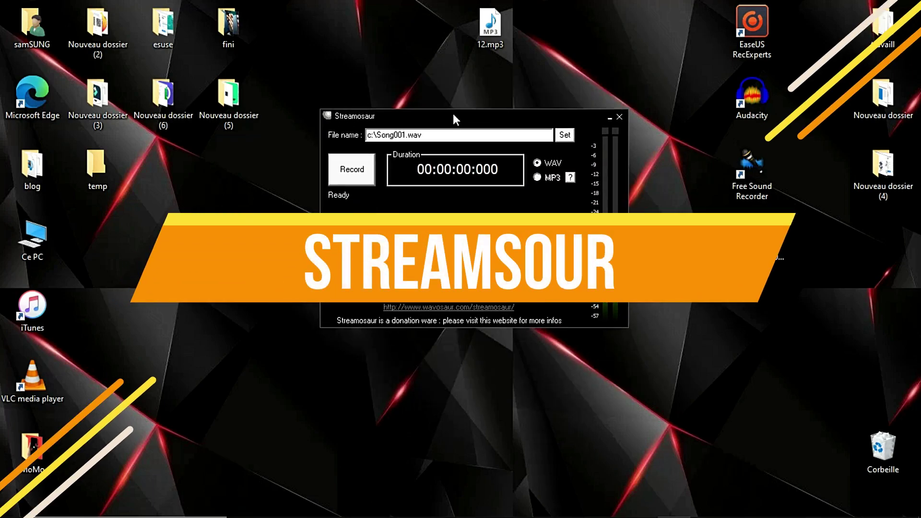
# Switch to Streamosaur, reposition its window, and record the playing audio to c:\Song001.wav in WAV format, stopping after about 8 seconds.
pyautogui.moveTo(453, 114); pyautogui.dragTo(455, 105)
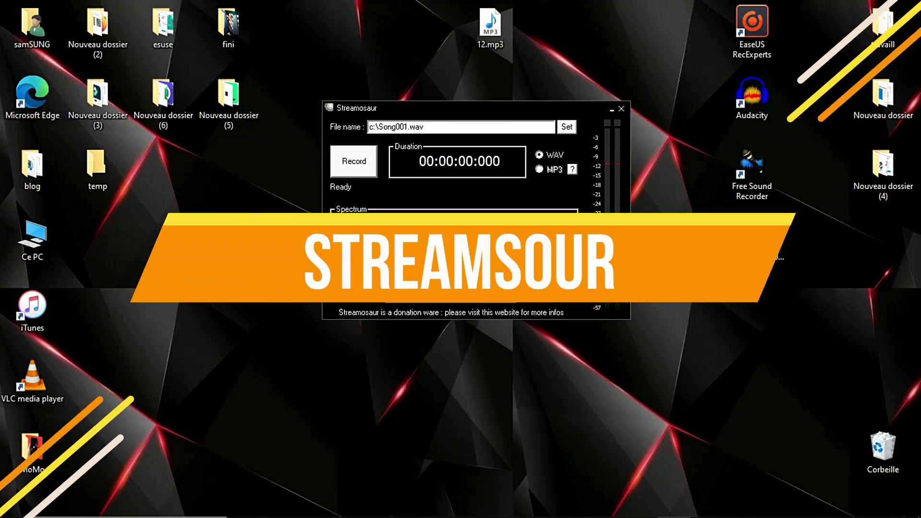
pyautogui.moveTo(408, 108); pyautogui.dragTo(418, 106)
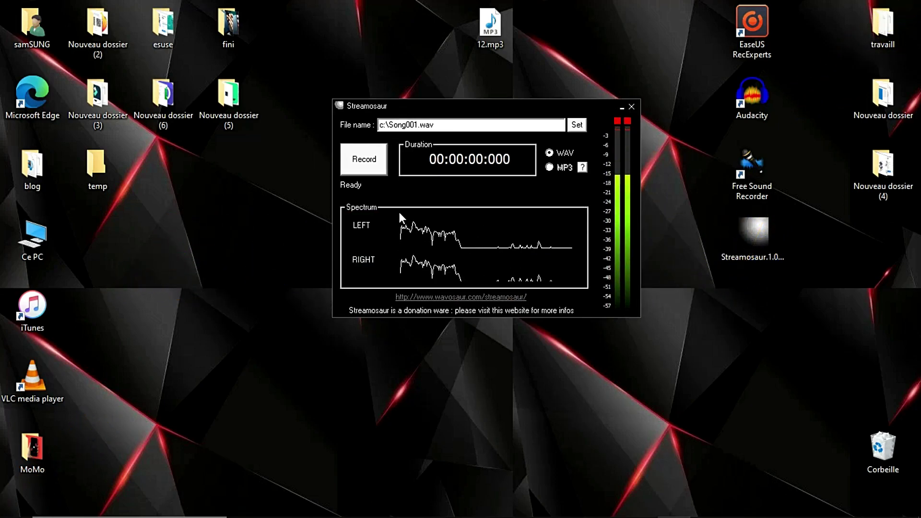
pyautogui.click(362, 159)
pyautogui.click(525, 244)
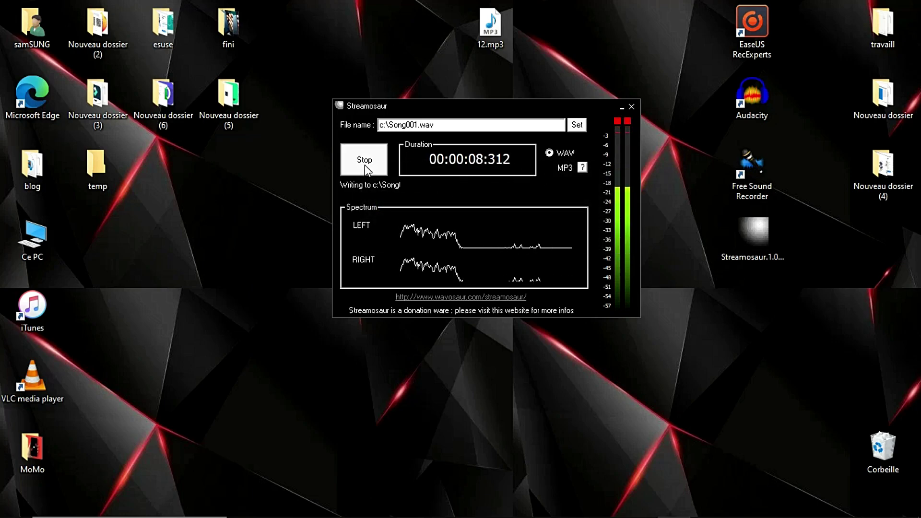
pyautogui.click(364, 165)
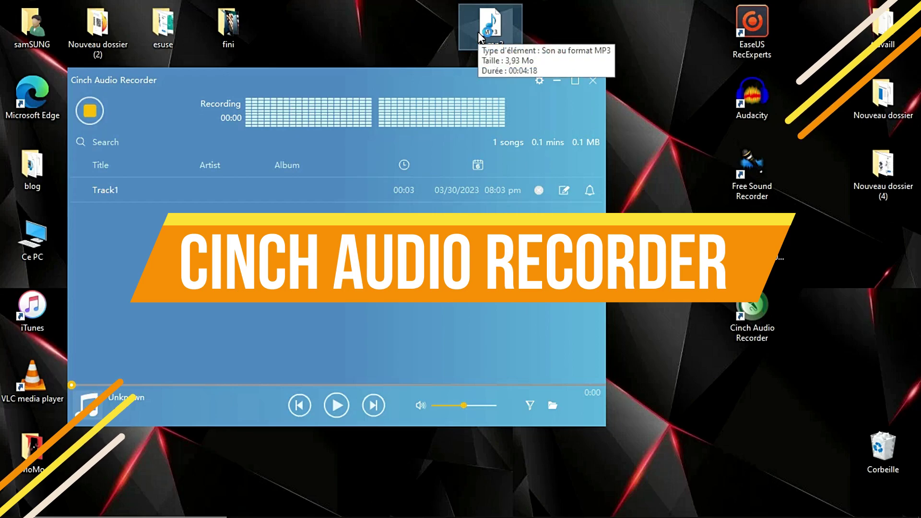
# Play 12.mp3 while Cinch Audio Recorder is recording, close the player after about 13 seconds, and close the recorder.
pyautogui.doubleClick(489, 24)
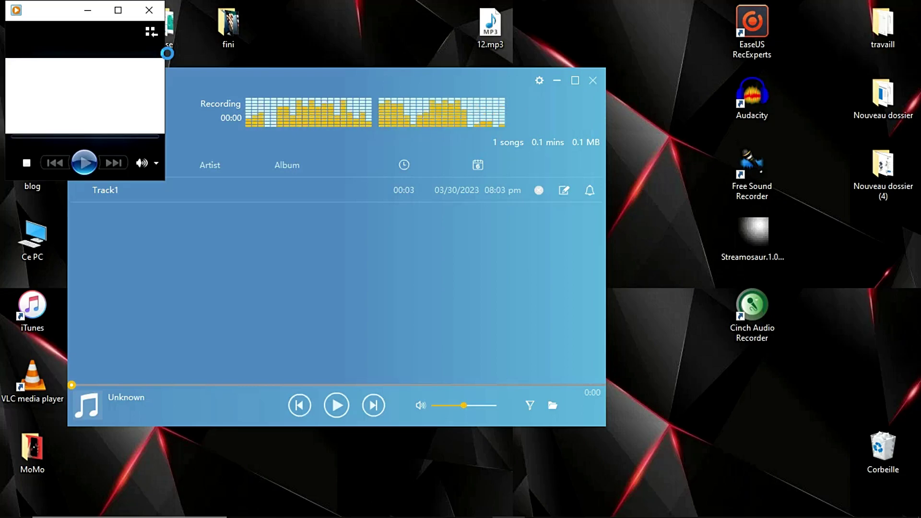
pyautogui.moveTo(74, 17); pyautogui.dragTo(740, 65)
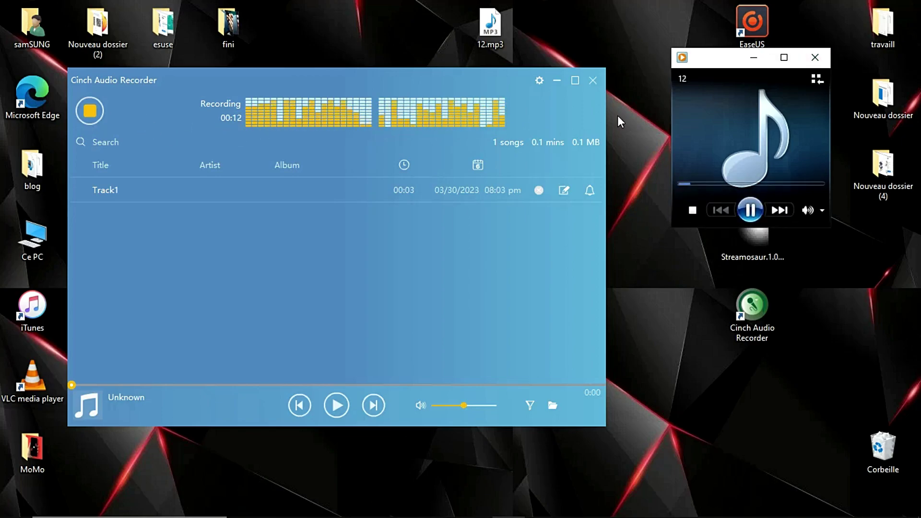
pyautogui.click(815, 57)
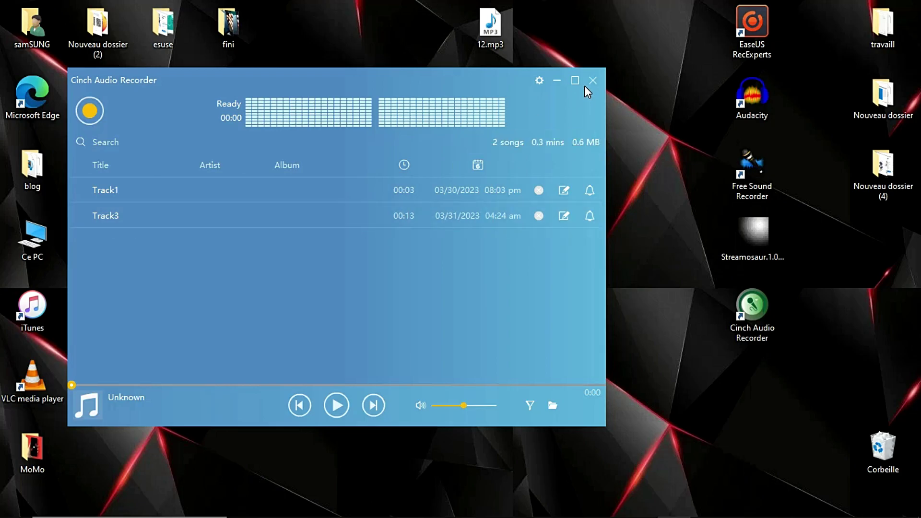
pyautogui.click(588, 82)
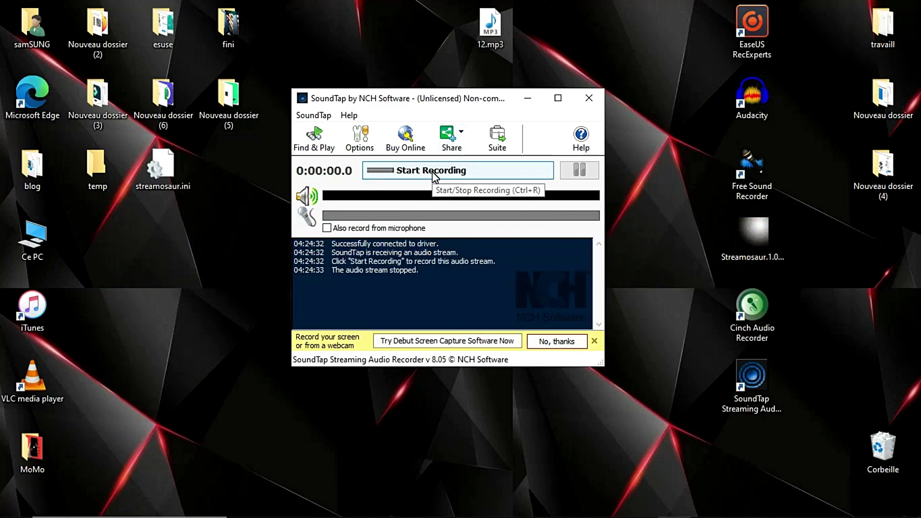
# Switch to SoundTap, start recording the audio stream, and set the output format to mp3 in the options.
pyautogui.click(434, 174)
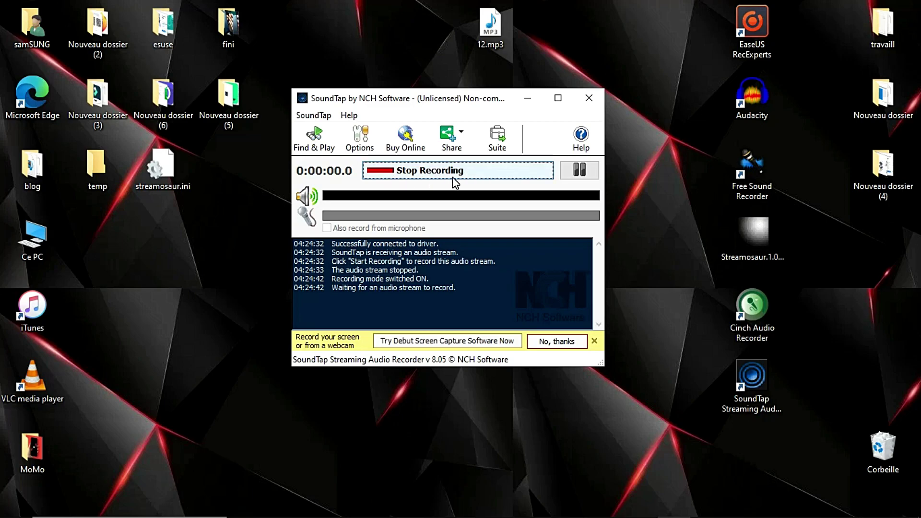
pyautogui.click(427, 173)
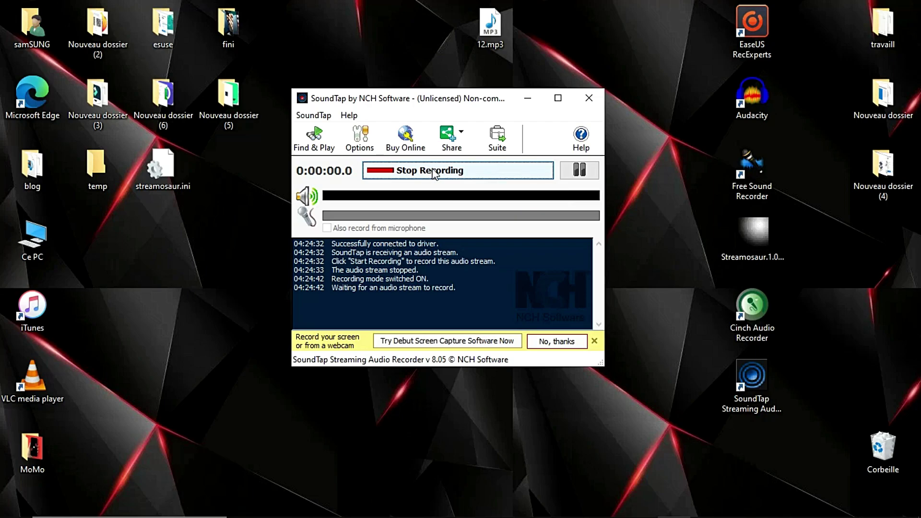
pyautogui.click(361, 139)
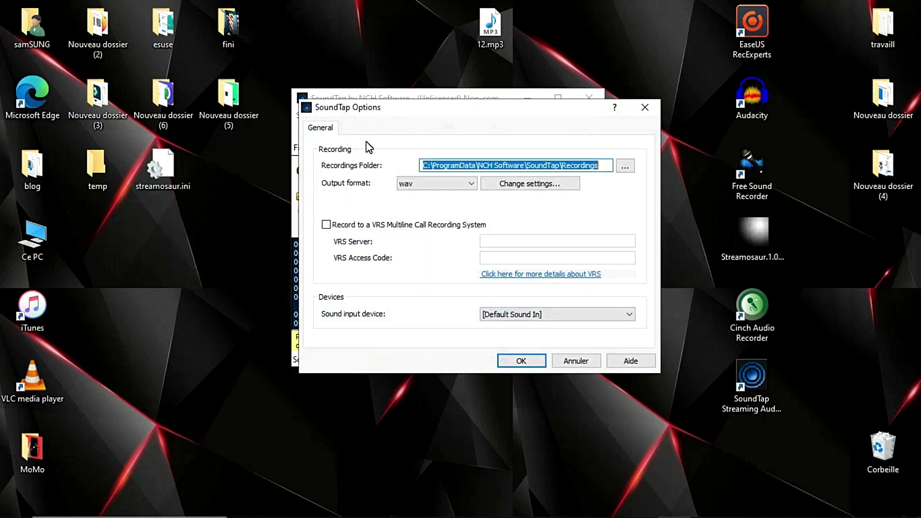
pyautogui.click(465, 187)
pyautogui.click(421, 211)
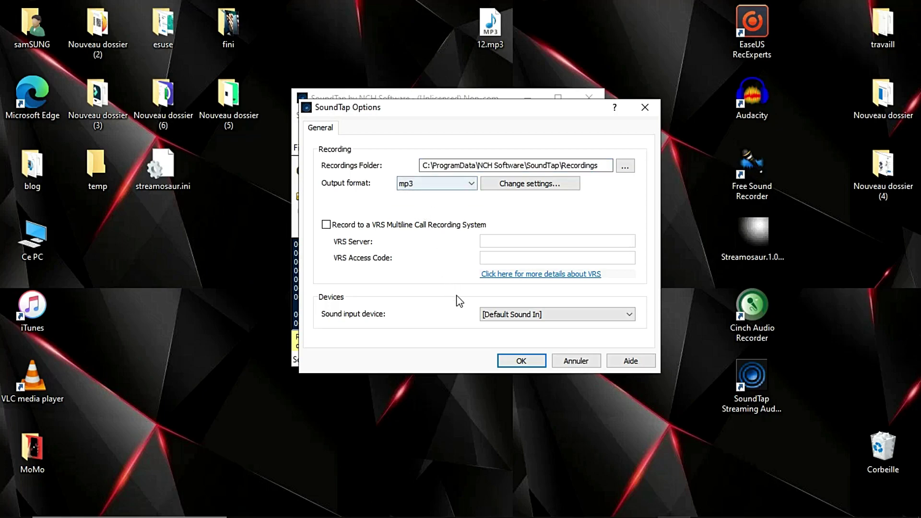
pyautogui.click(537, 364)
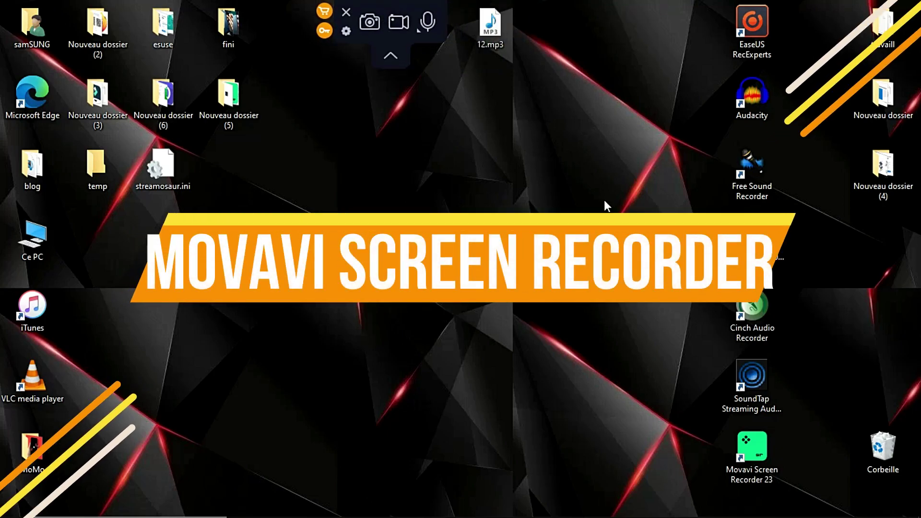
# Switch to Movavi Screen Recorder's audio recorder, turn off the microphone, and record the playing system audio before stopping.
pyautogui.moveTo(747, 465)
pyautogui.mouseDown()
pyautogui.moveTo(600, 218)
pyautogui.moveTo(673, 440)
pyautogui.moveTo(746, 467)
pyautogui.mouseUp()
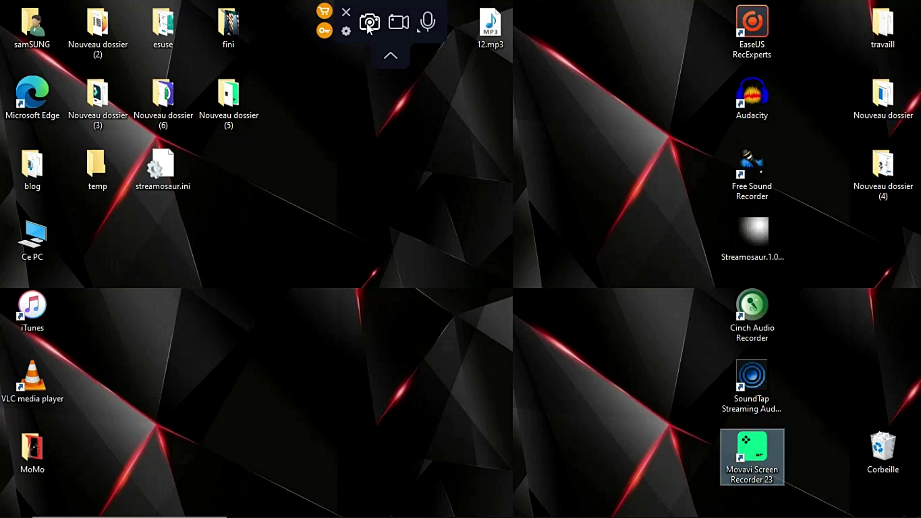
pyautogui.click(430, 23)
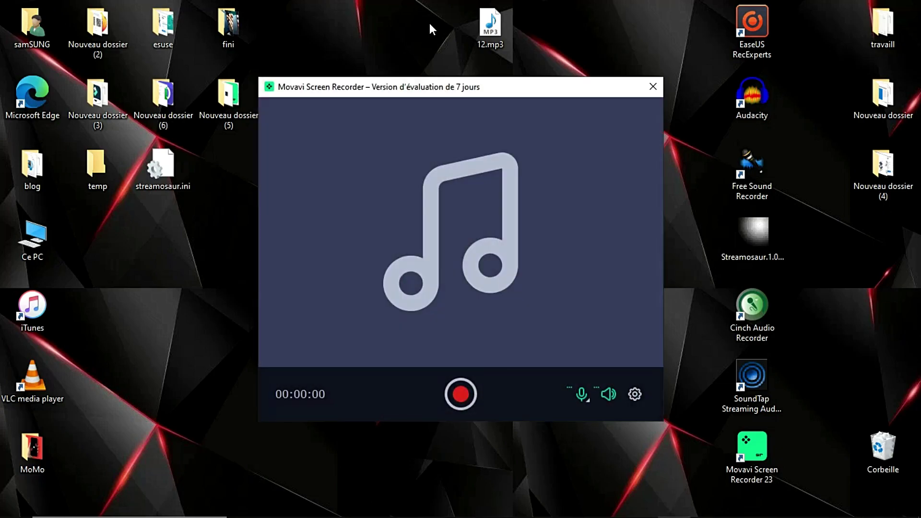
pyautogui.click(586, 396)
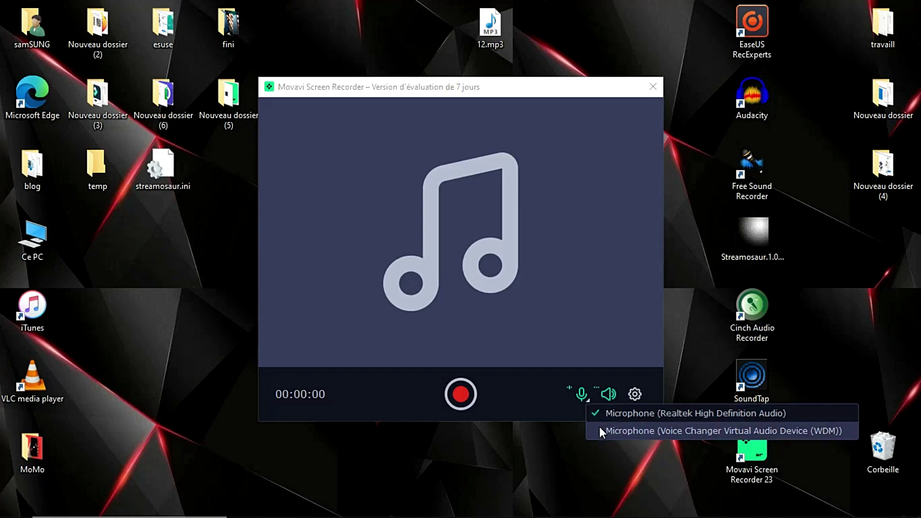
pyautogui.click(580, 396)
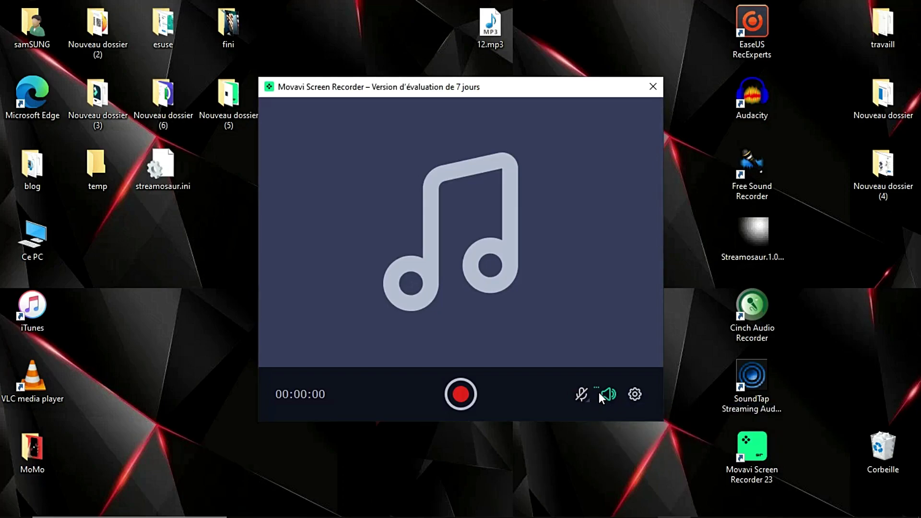
pyautogui.click(460, 395)
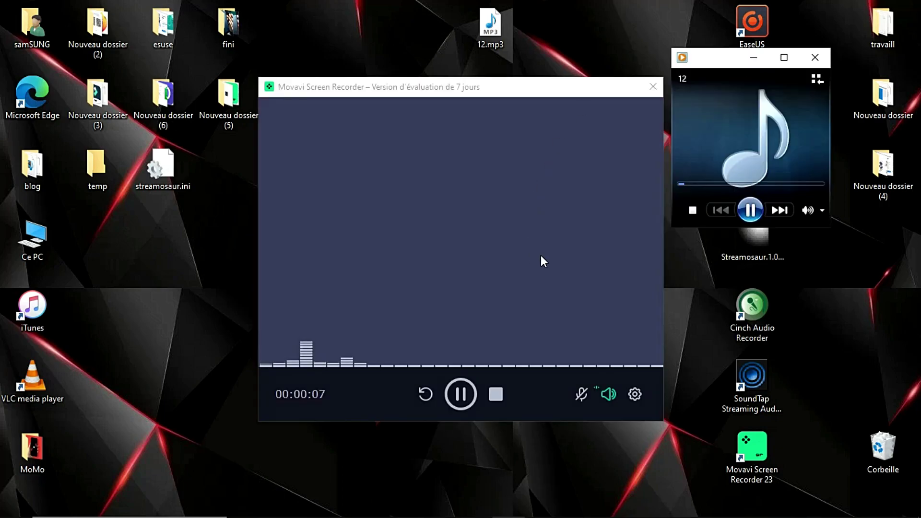
pyautogui.click(496, 395)
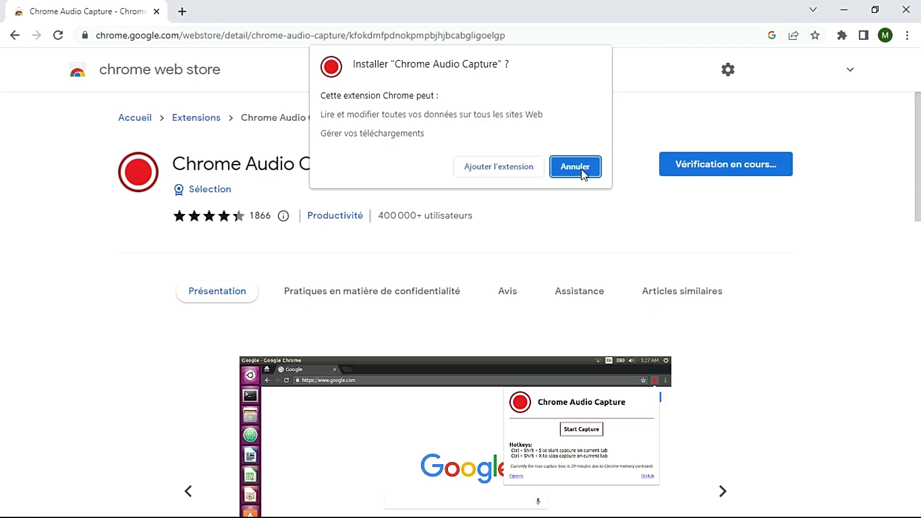
# Switch to Chrome, add the Chrome Audio Capture extension, and capture the current tab's audio for a few seconds.
pyautogui.click(474, 172)
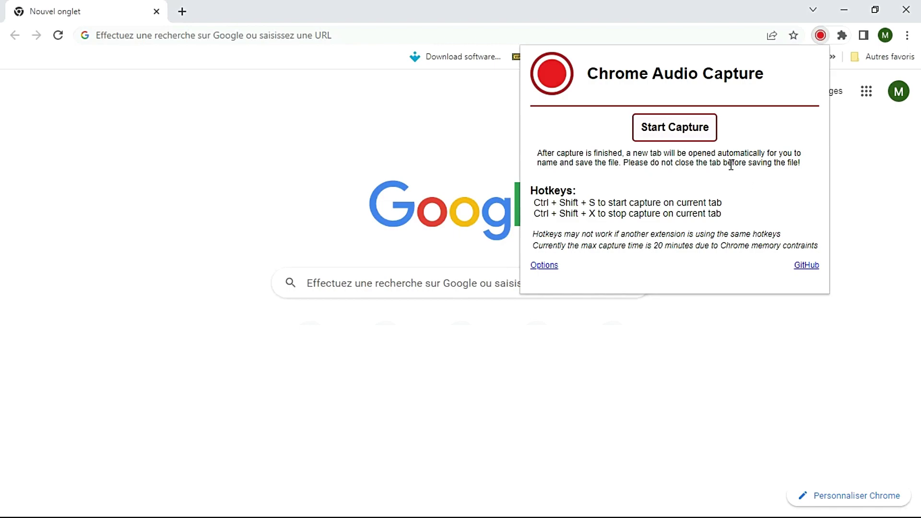
pyautogui.click(649, 125)
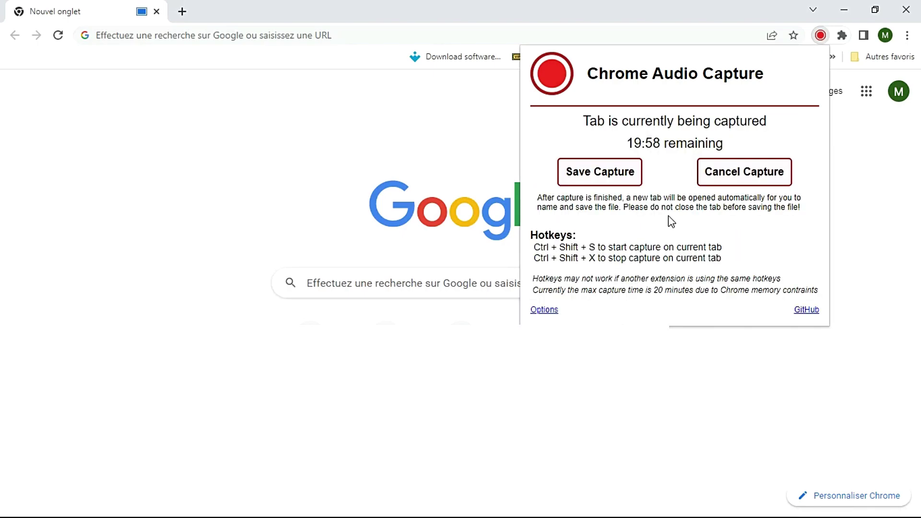
pyautogui.click(600, 174)
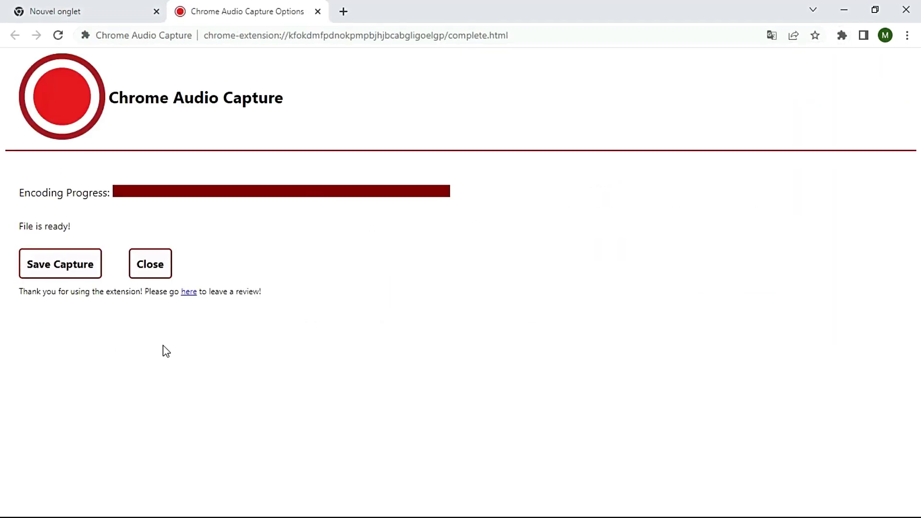
# Save the captured tab audio as Fri Mar 31 2023.mp3 in the Bureau folder.
pyautogui.click(59, 264)
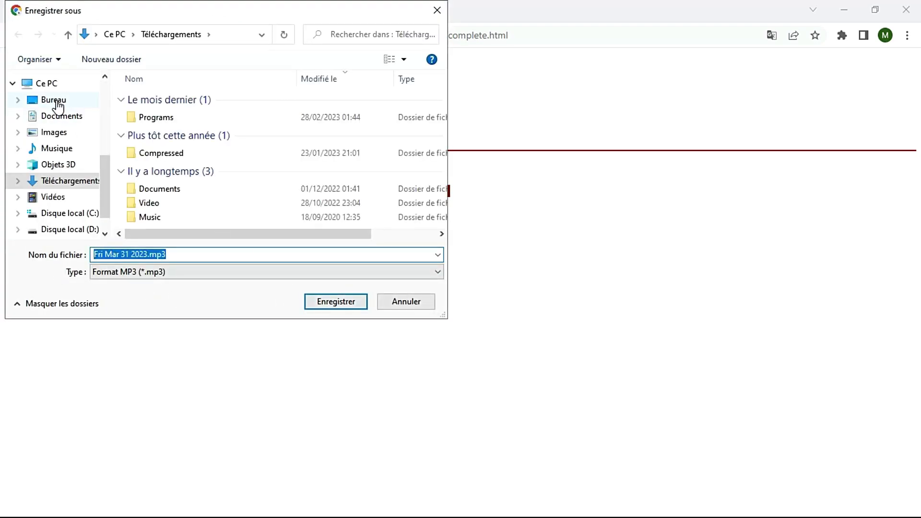
pyautogui.click(54, 100)
pyautogui.click(335, 303)
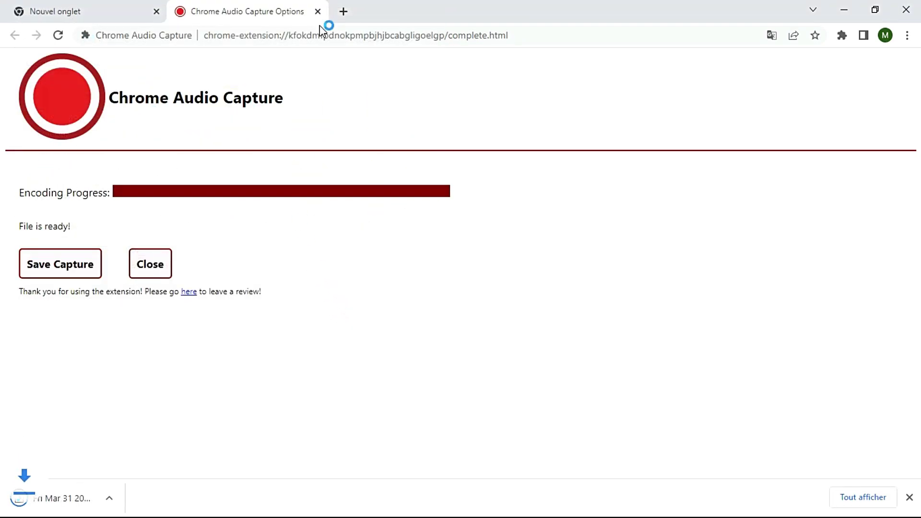